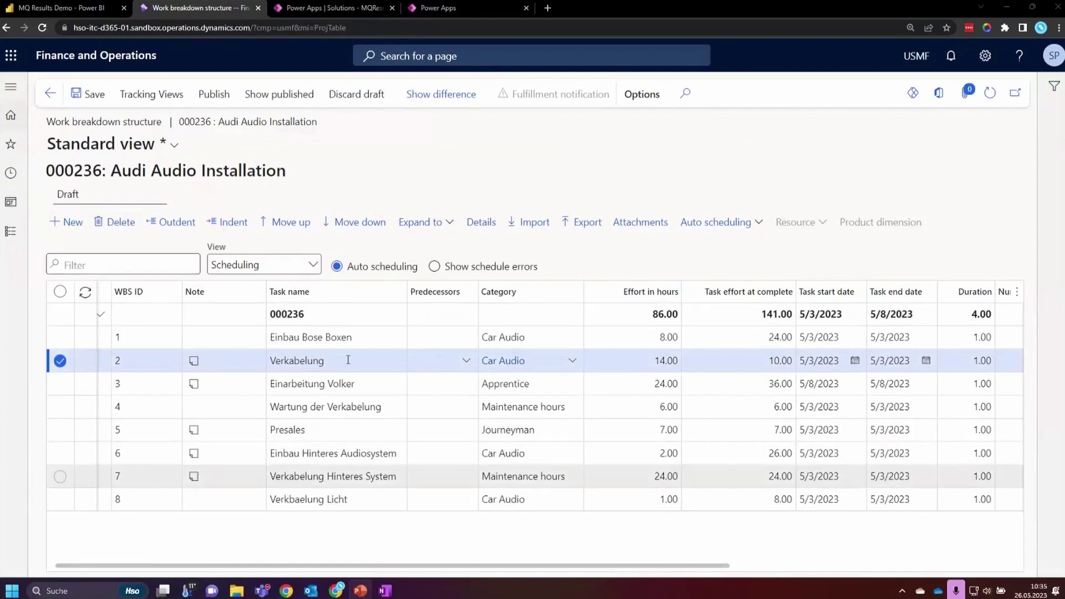
Step: Select the tasks with WBS IDs 1 to 3 one after another in the work breakdown structure
click(335, 337)
click(333, 361)
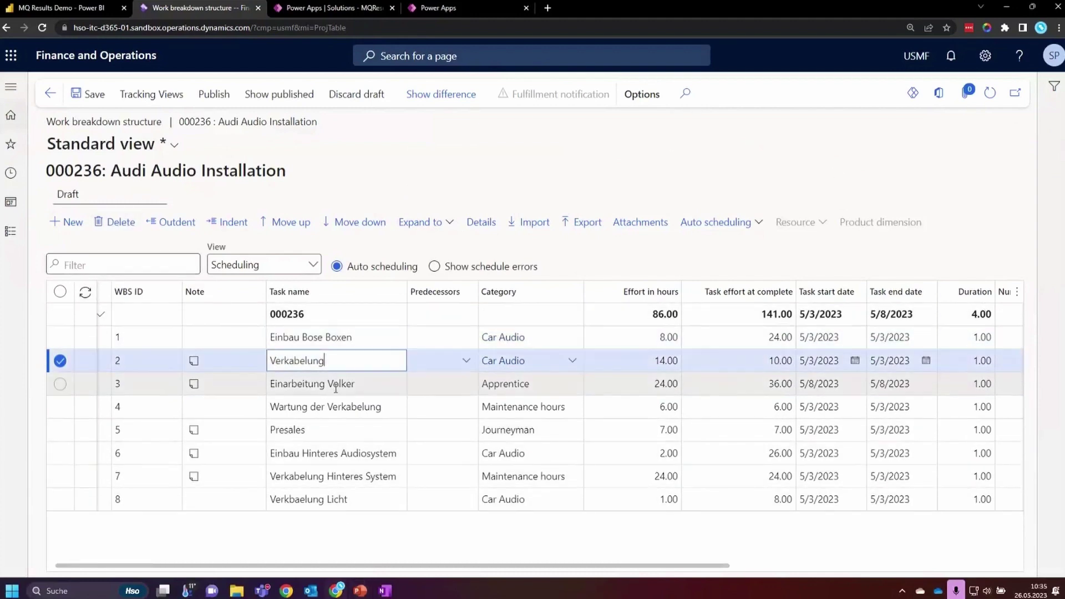
click(336, 386)
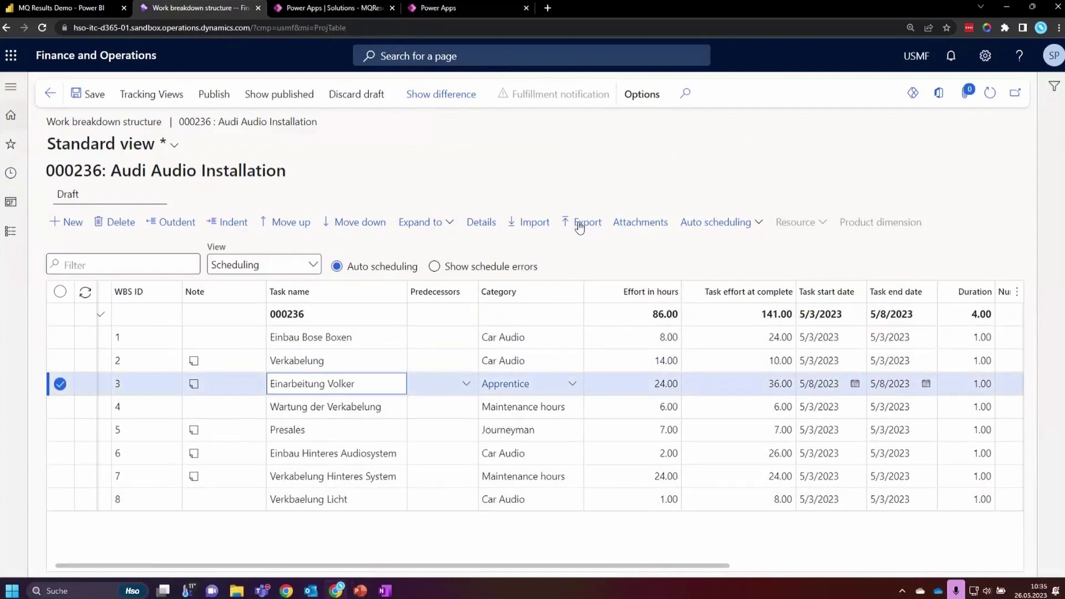
Step: Switch to the Power BI report and show the details of the tasks Einbau Bose Boxen and Verkabelung
click(50, 10)
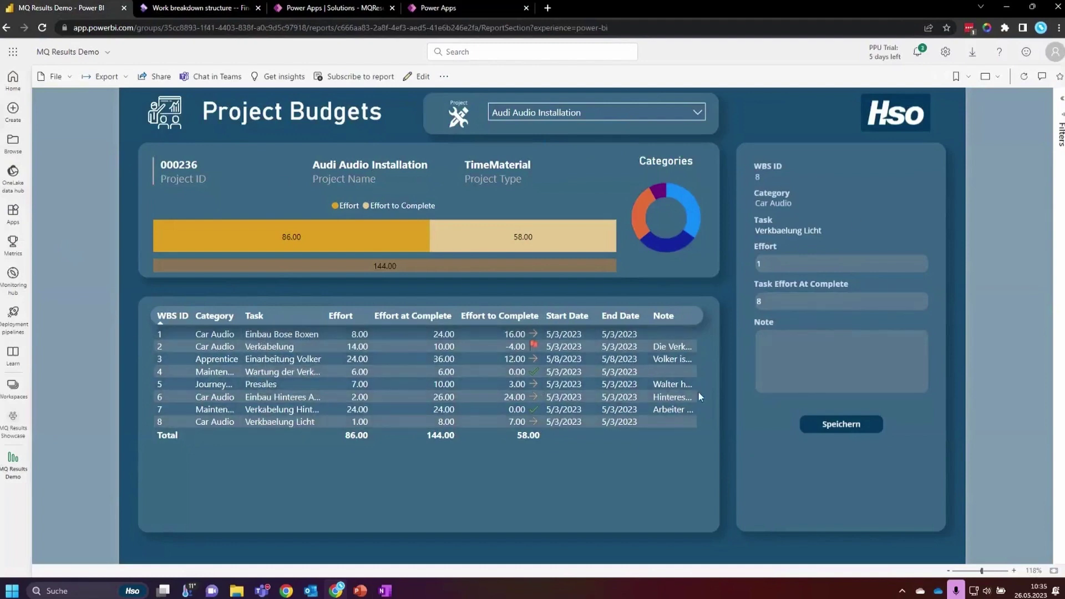
click(268, 337)
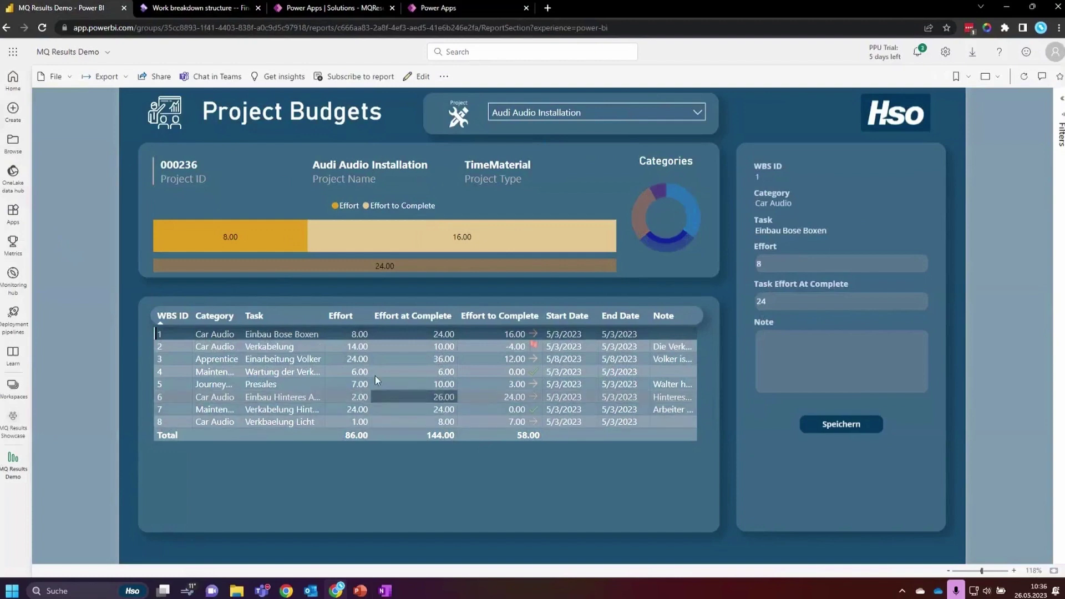
click(289, 346)
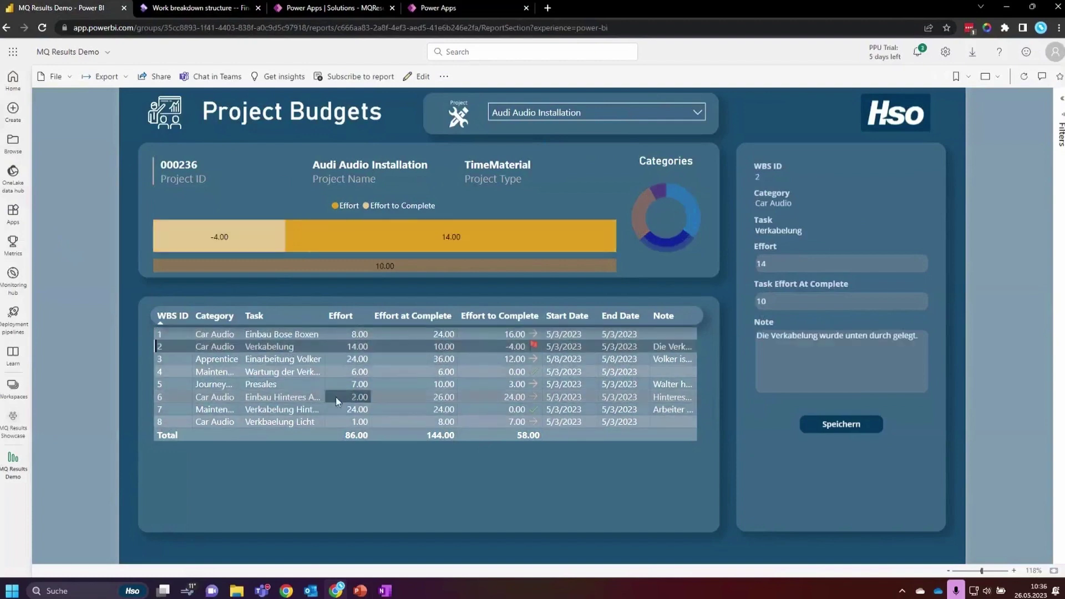
Step: Set the Task Effort At Complete of the Apprentice task with WBS ID 3 to 38
click(272, 360)
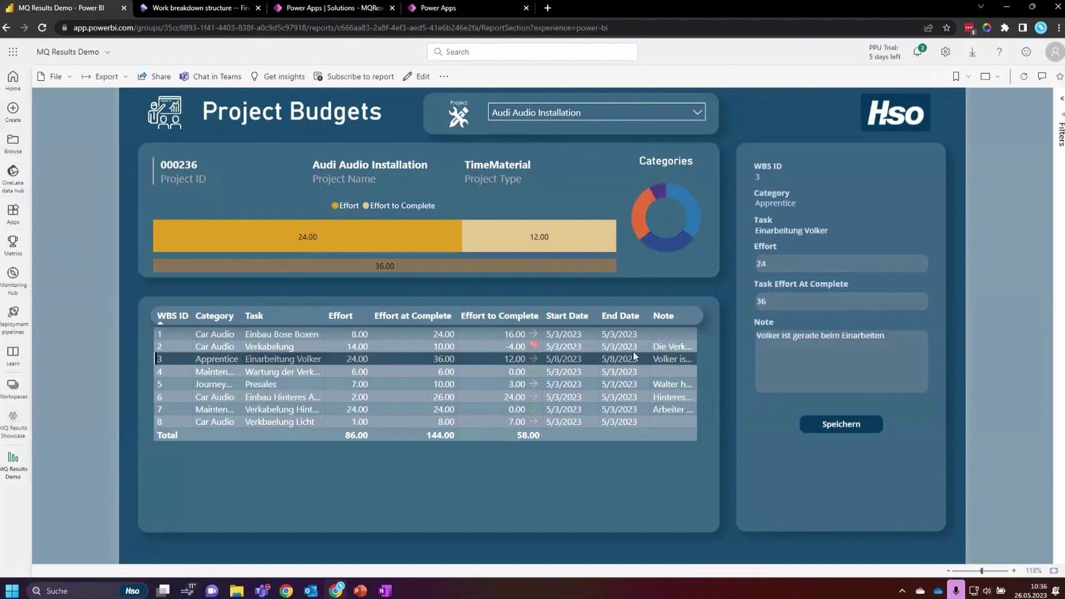
click(798, 302)
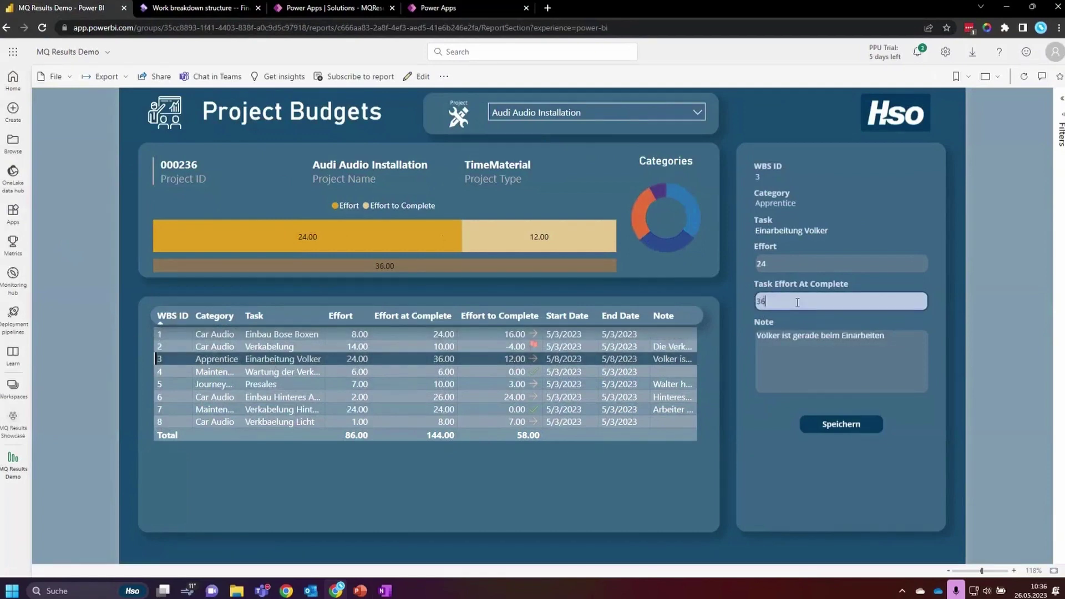
key(BackSpace)
text(8)
Step: Append "Einarbeitung wird länger dauern" to the task's note and save the entry
click(905, 342)
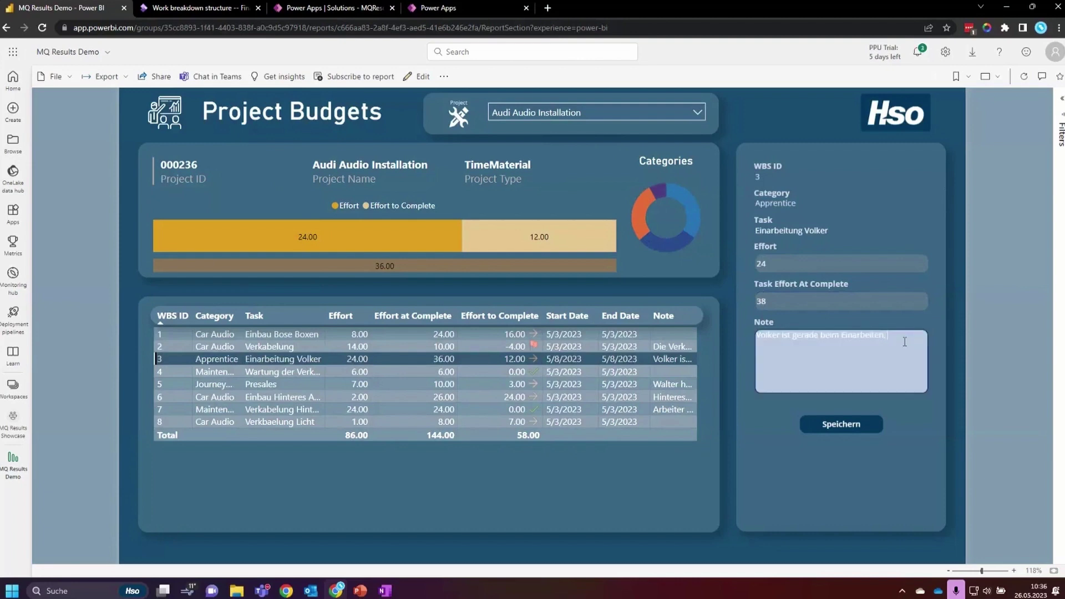
text(Einarbeitung wird länger dauern)
click(840, 426)
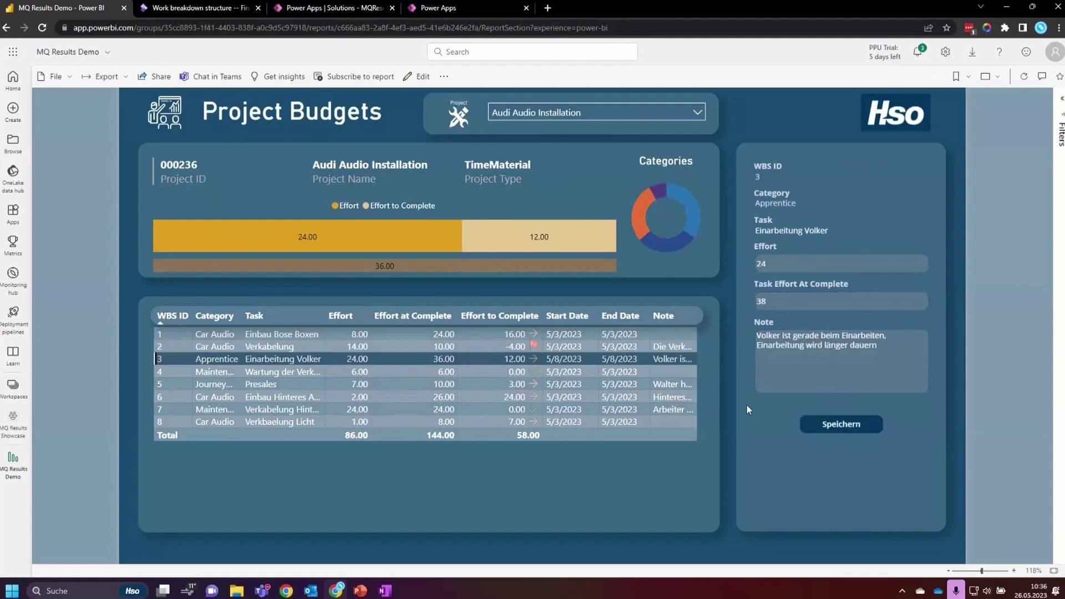
Step: Switch to the Finance and Operations work breakdown structure and refresh its data
click(171, 11)
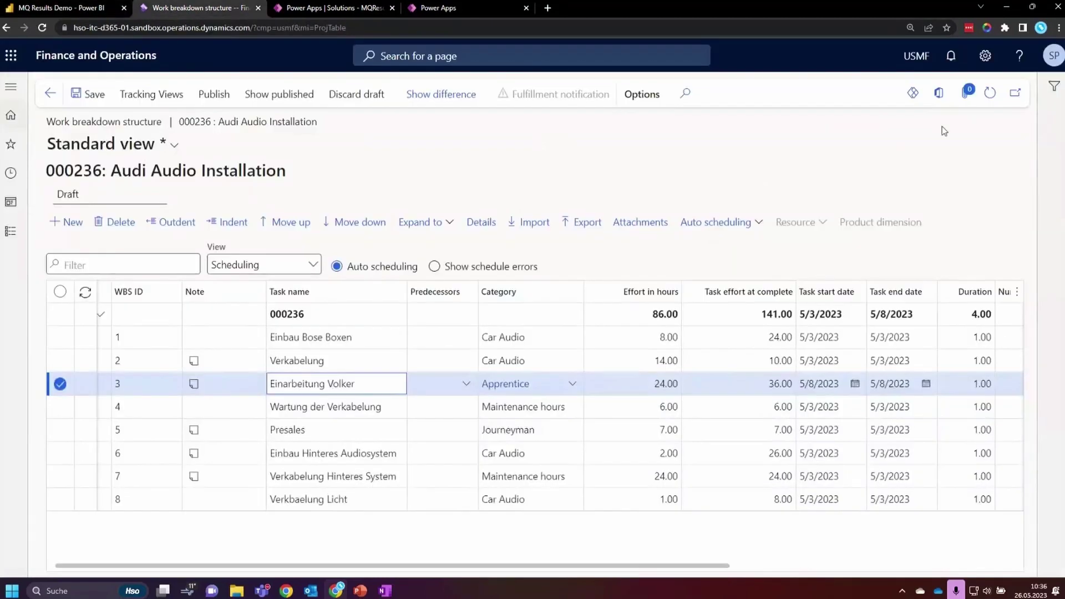
click(991, 94)
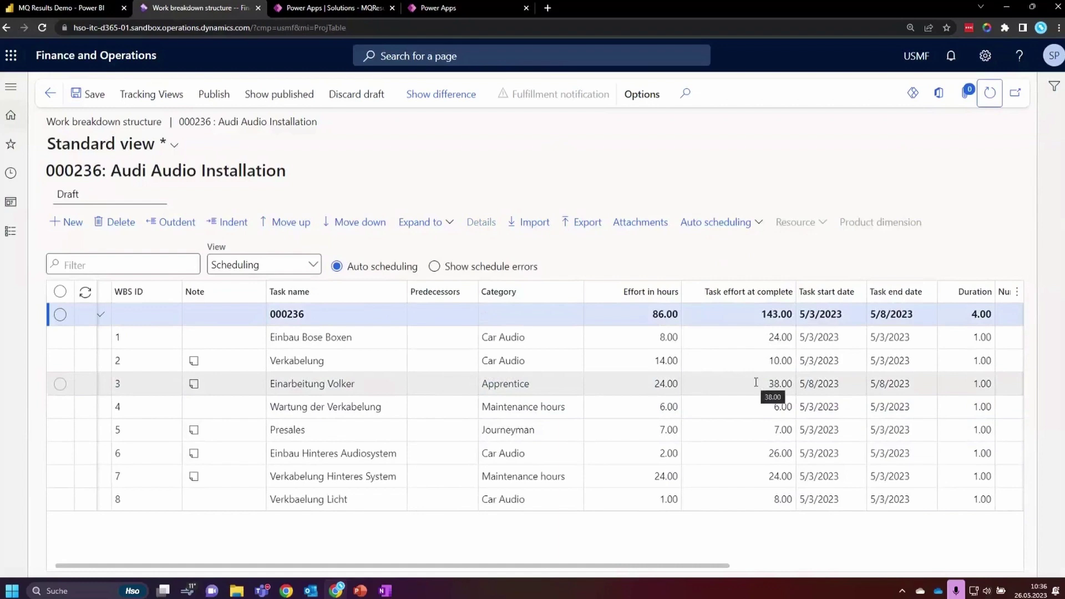
Step: Return to the Power BI report, filter it by the Einbau Bose Boxen task and by individual categories, and clear the filtering
click(71, 8)
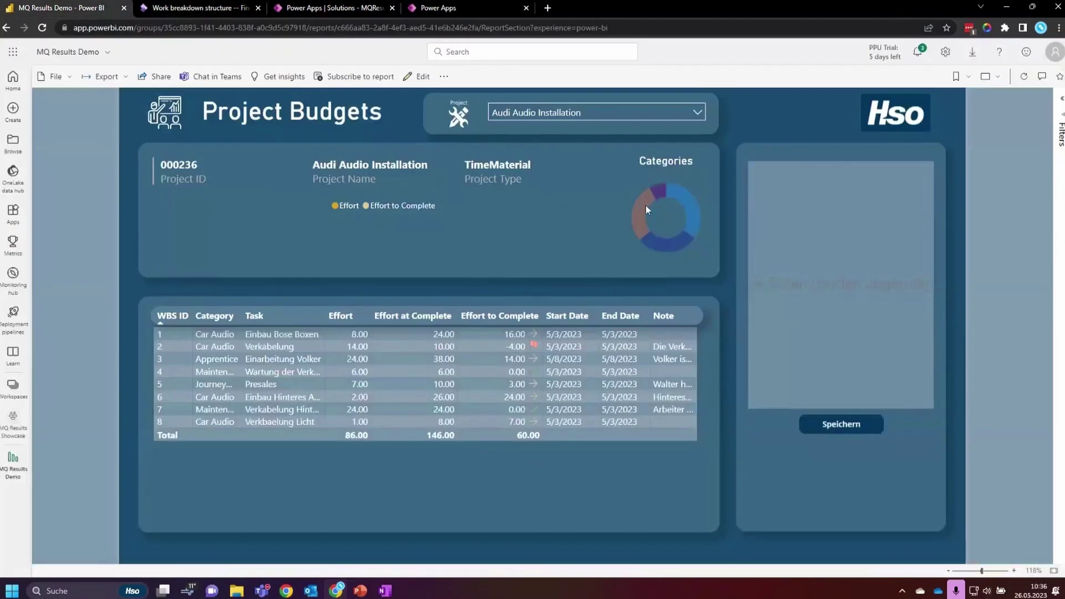
click(285, 334)
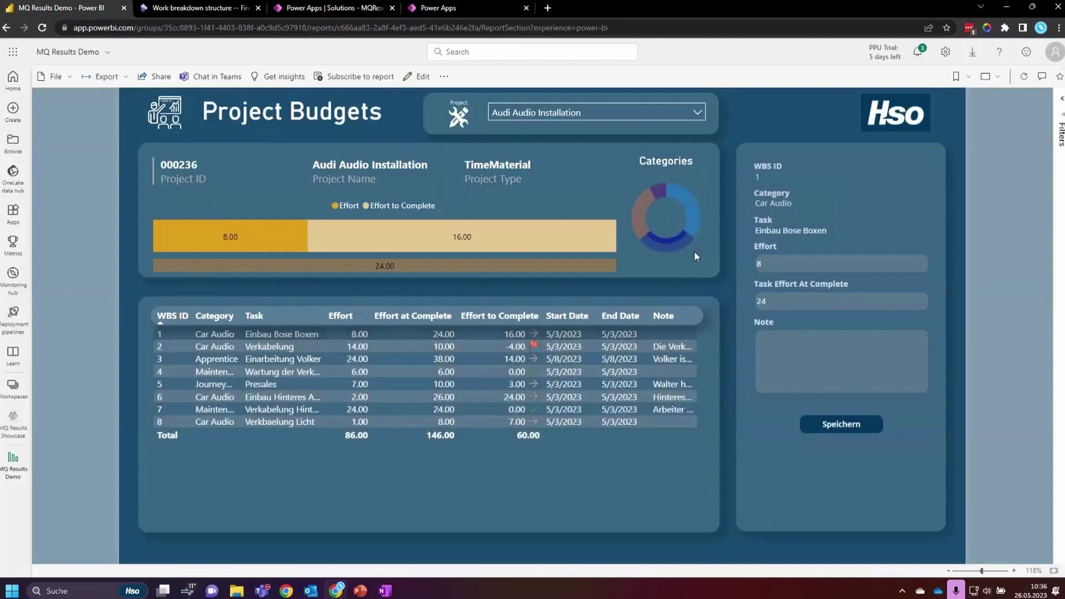
click(641, 212)
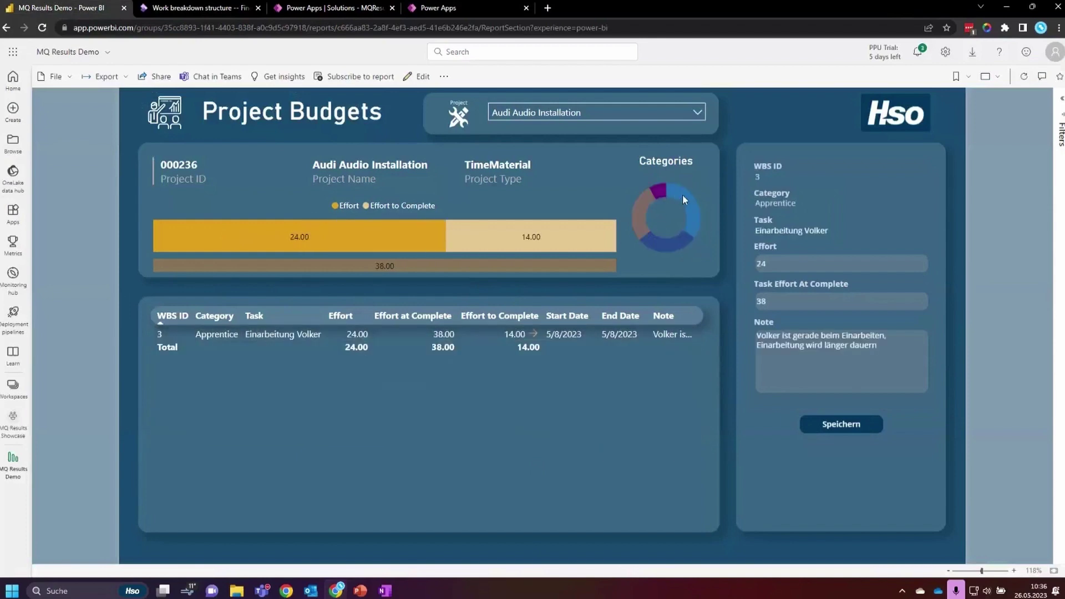
click(678, 242)
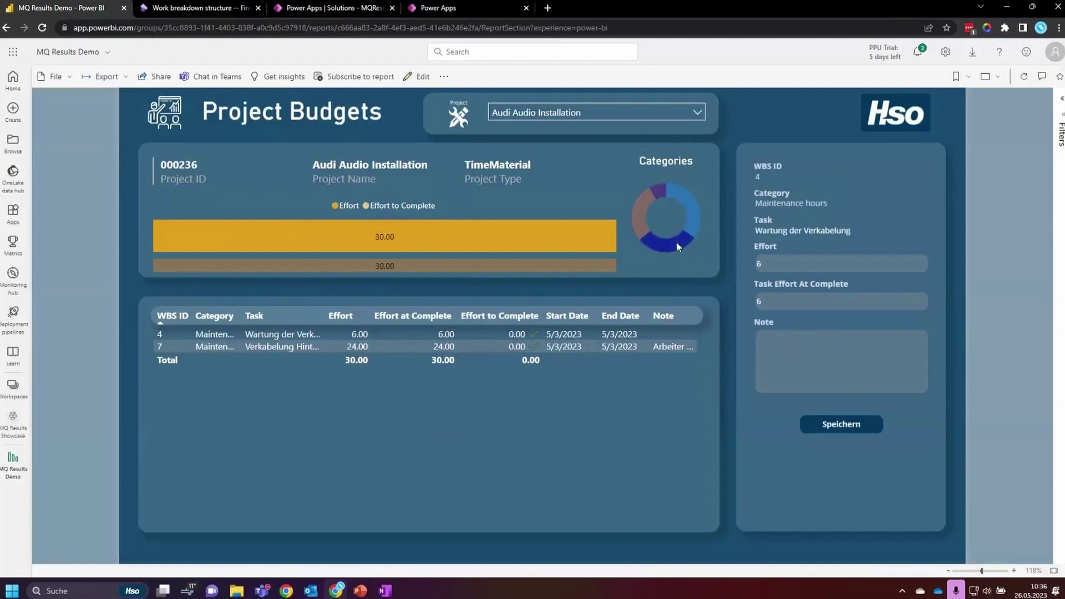
click(677, 246)
click(677, 246)
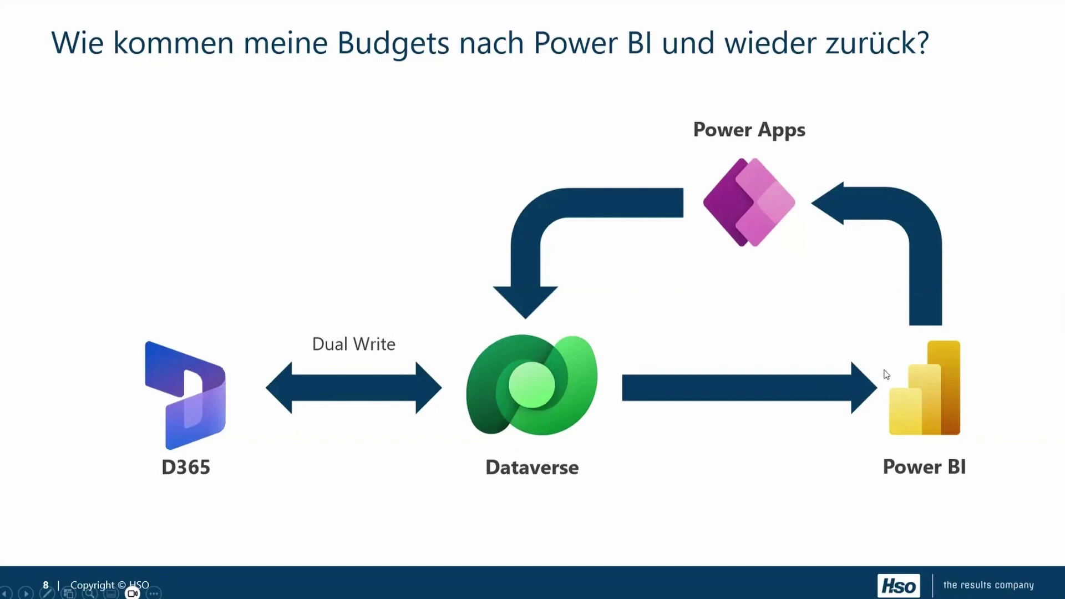
Step: Switch from the slides to the MQResults_Showcase_Projects solution in Power Apps and open its Projects table
key(alt+Tab)
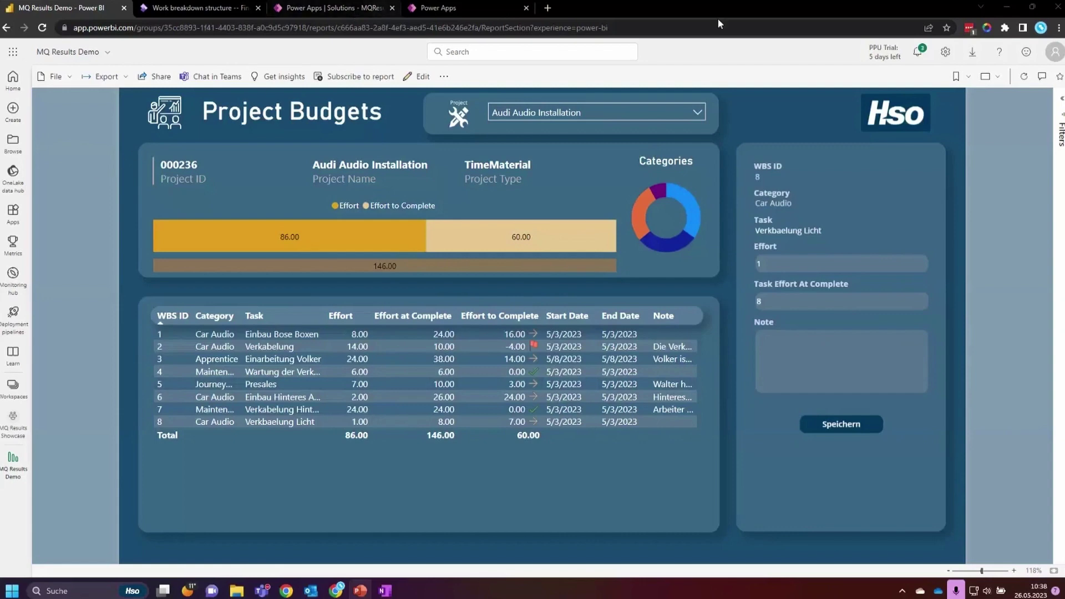
click(448, 6)
click(327, 7)
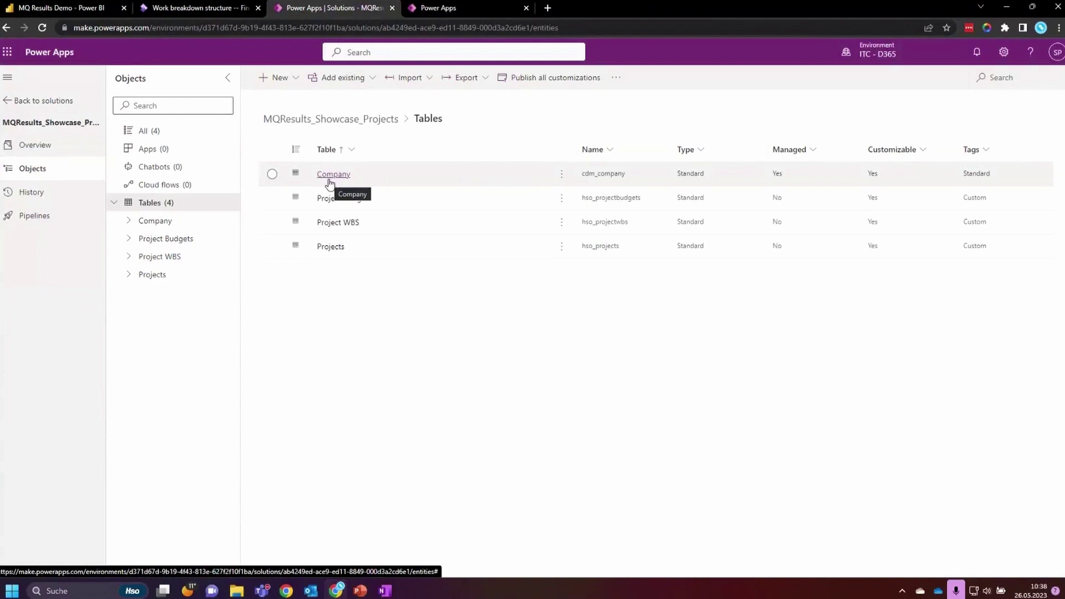
click(331, 248)
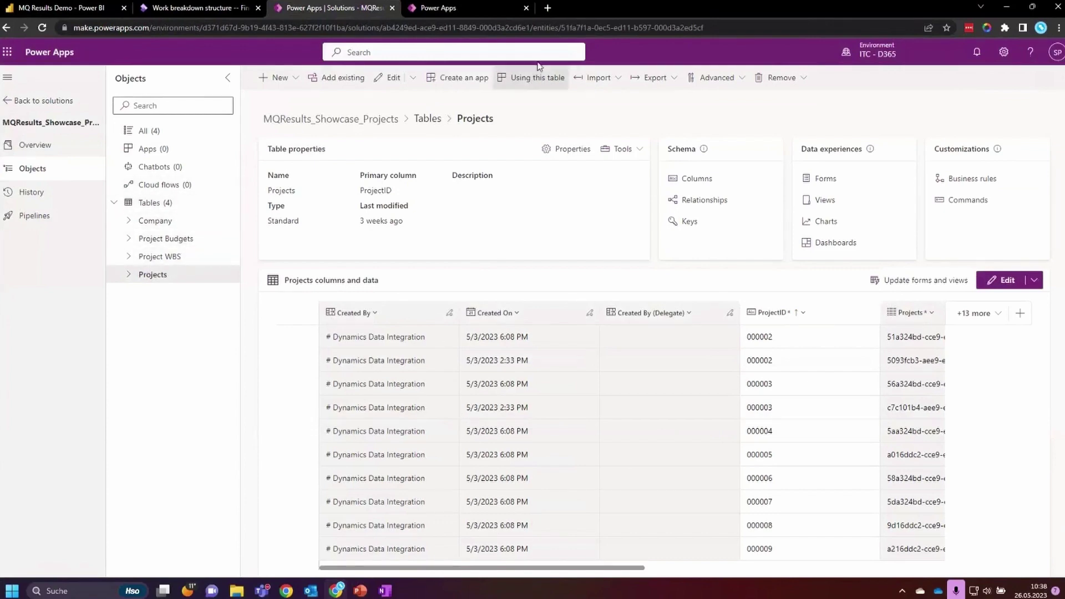
Step: Switch to the Project Budget Control app in the Power Apps editor and inspect the form's WBS ID card
click(476, 7)
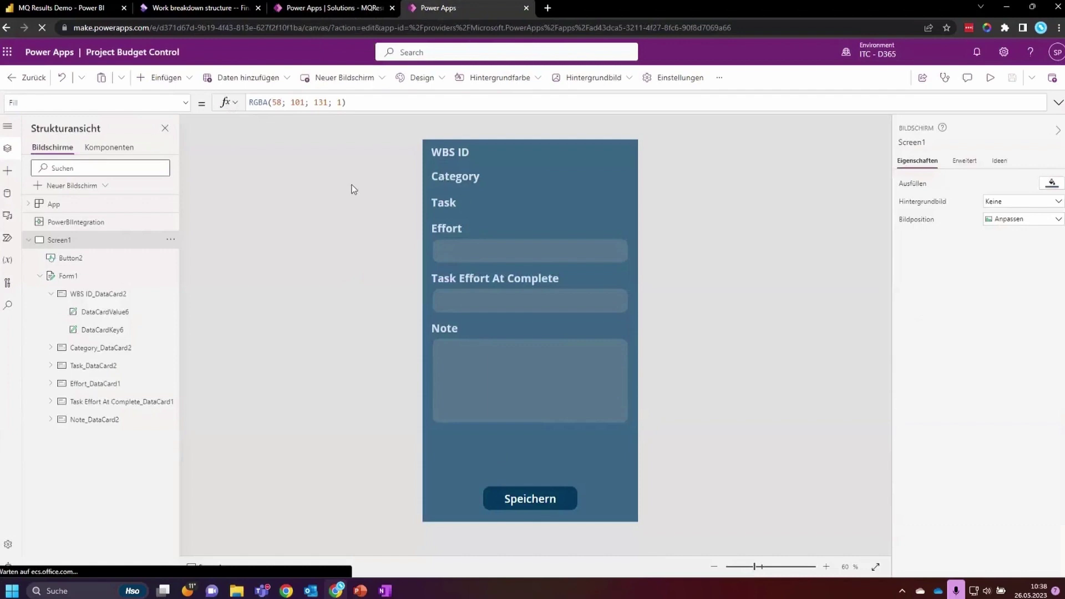
click(462, 154)
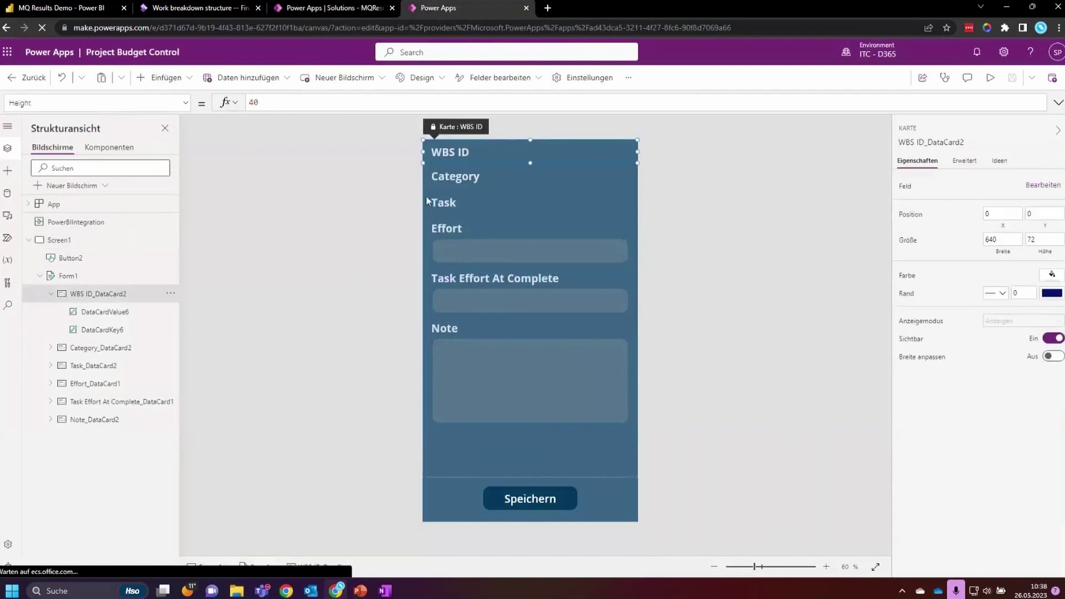
click(364, 240)
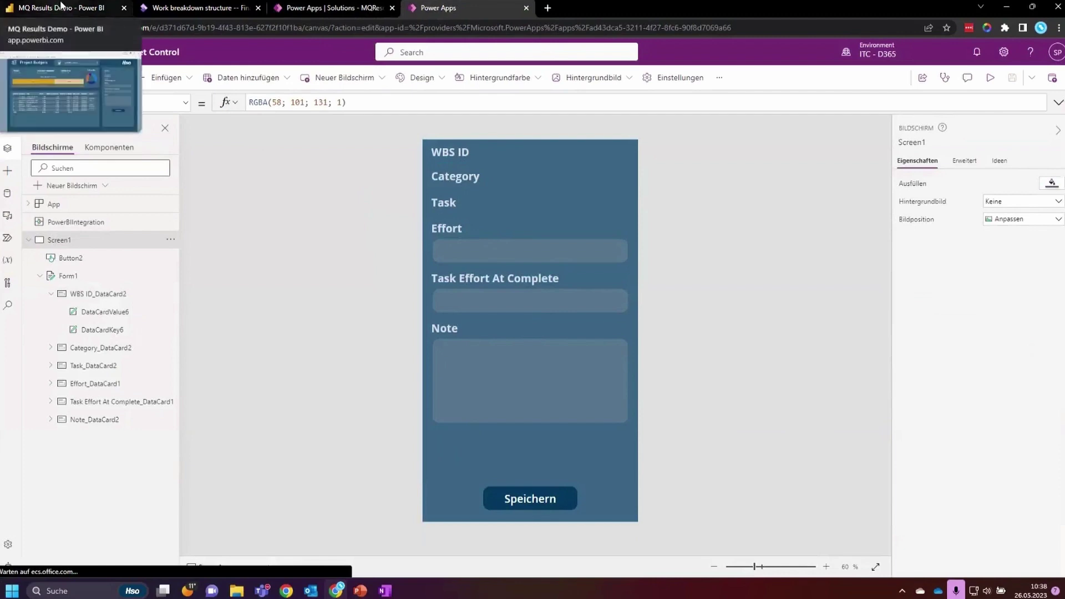
Step: Switch to the Power BI report, open it for editing and select the task table visual
click(61, 8)
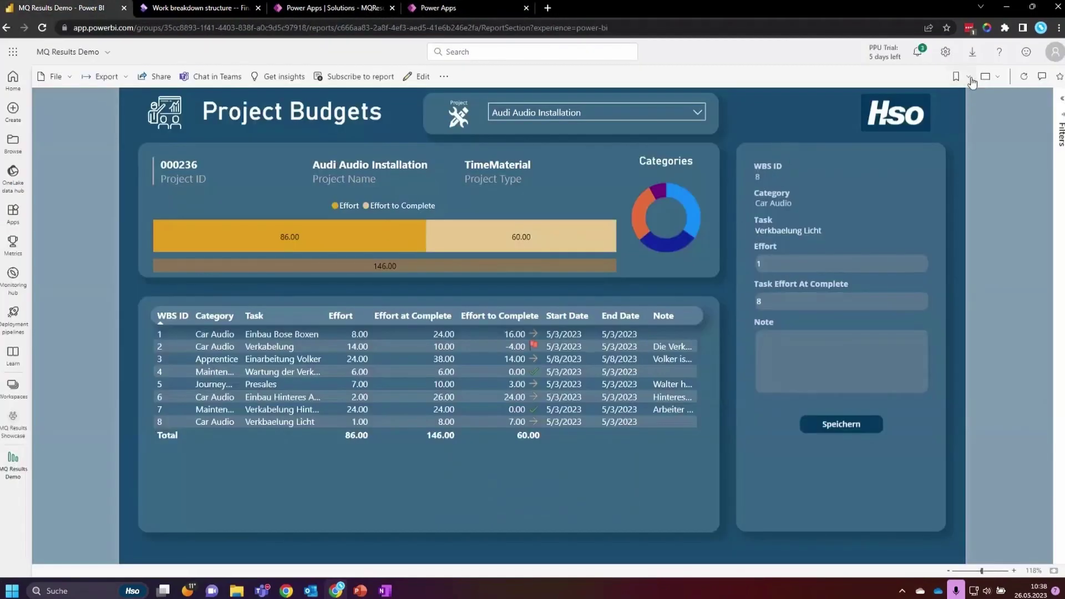
click(415, 77)
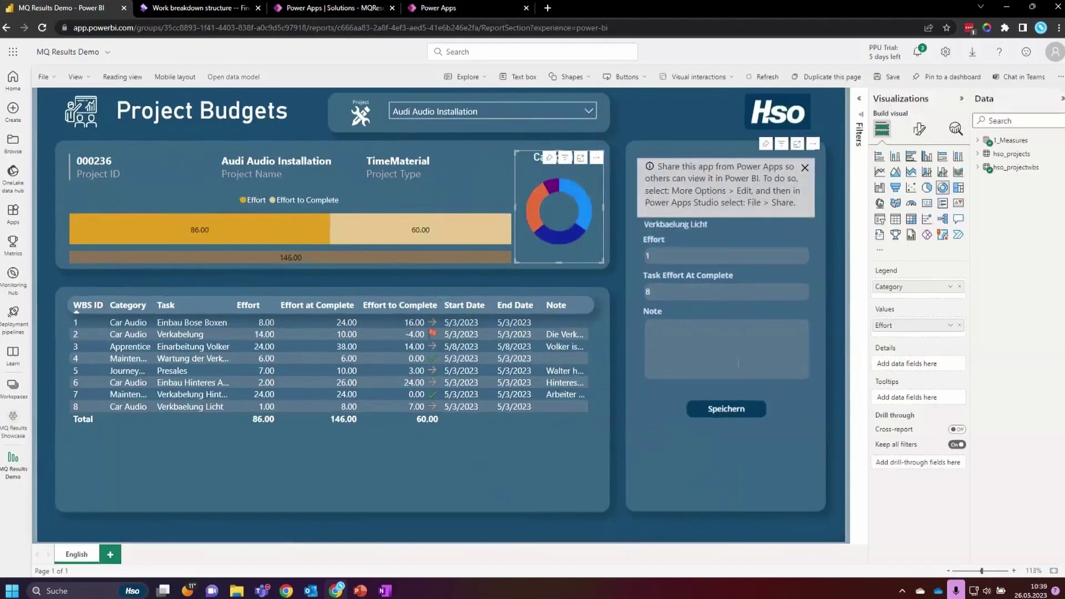
click(614, 269)
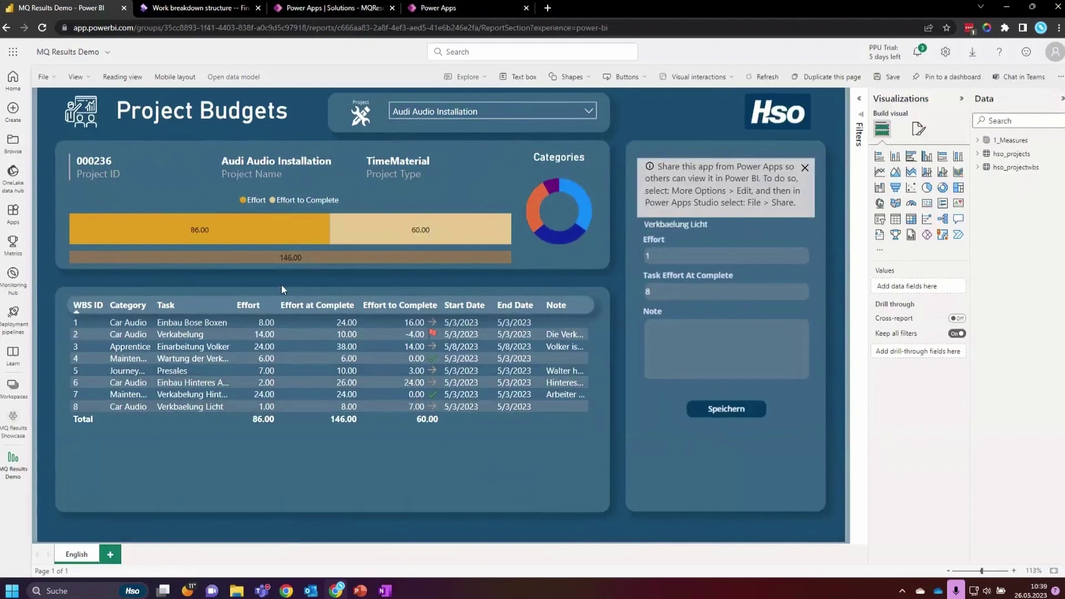
click(340, 485)
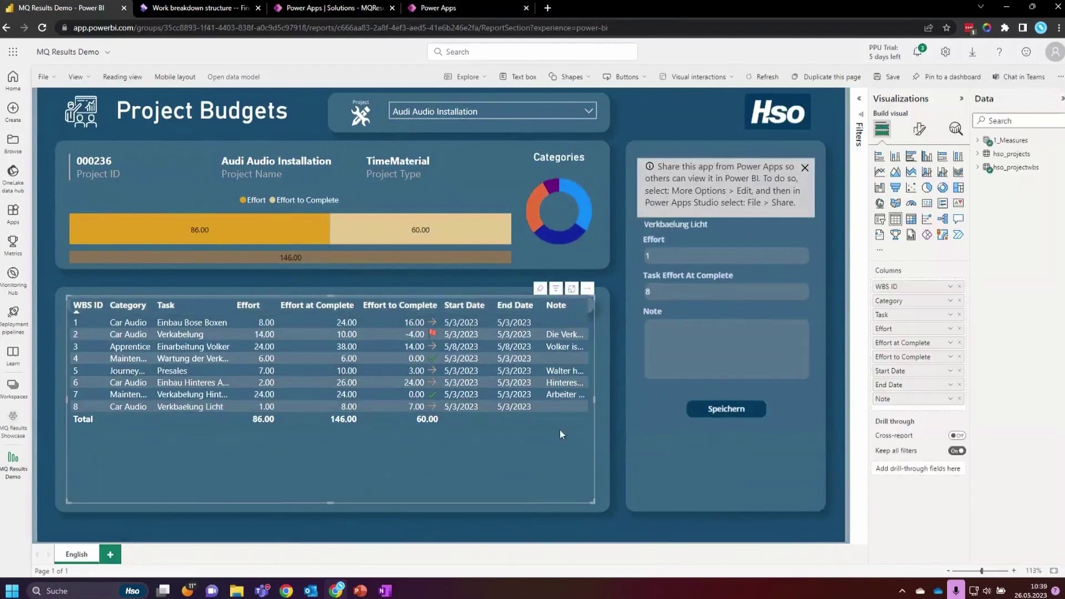
Step: Examine the fields of the hso_projectwbs data table and return the report to reading view
click(977, 169)
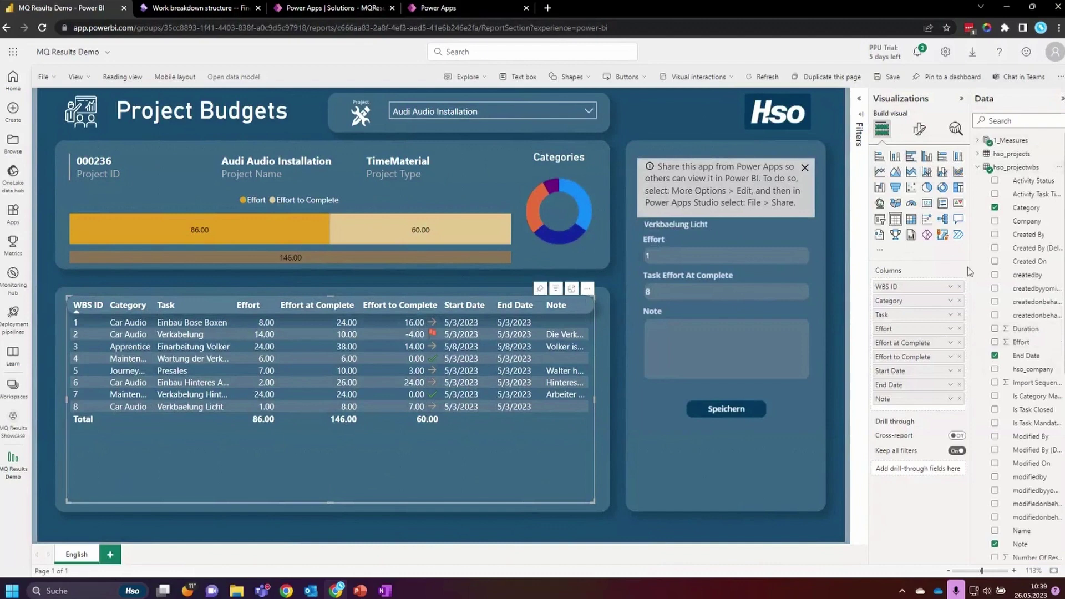
click(978, 167)
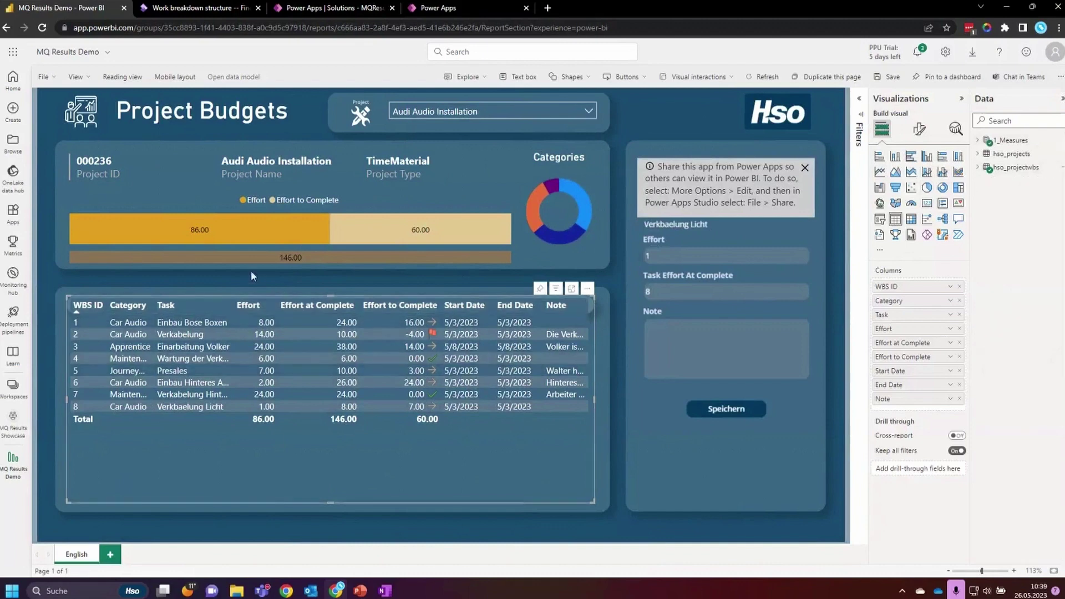
click(356, 279)
click(117, 81)
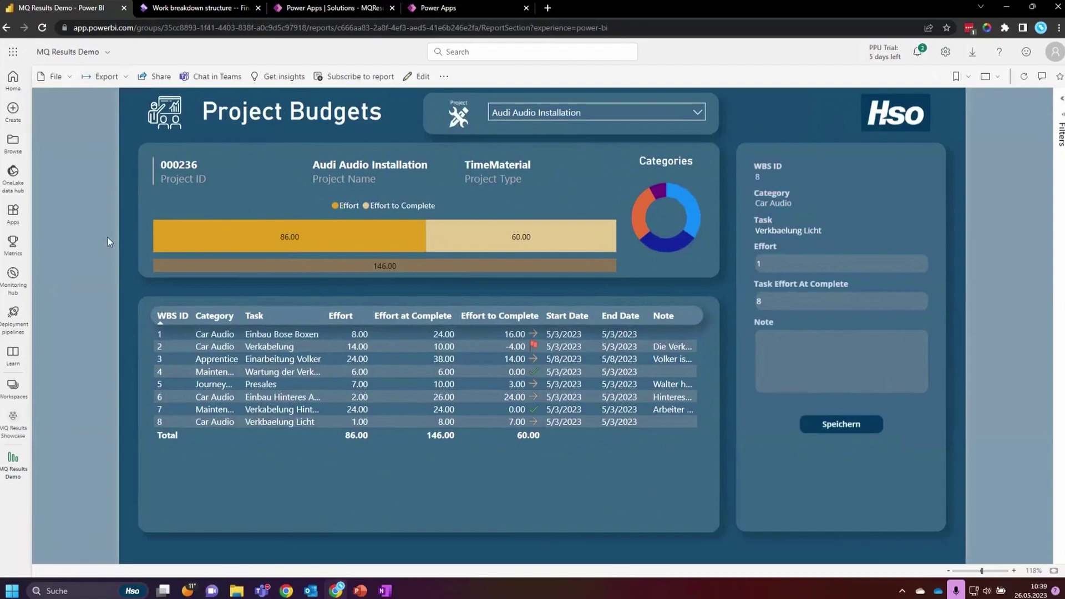
Step: Compare the Finance and Operations work breakdown structure with the Power Apps Projects table, ending on the Verkabelung task in the breakdown
click(194, 8)
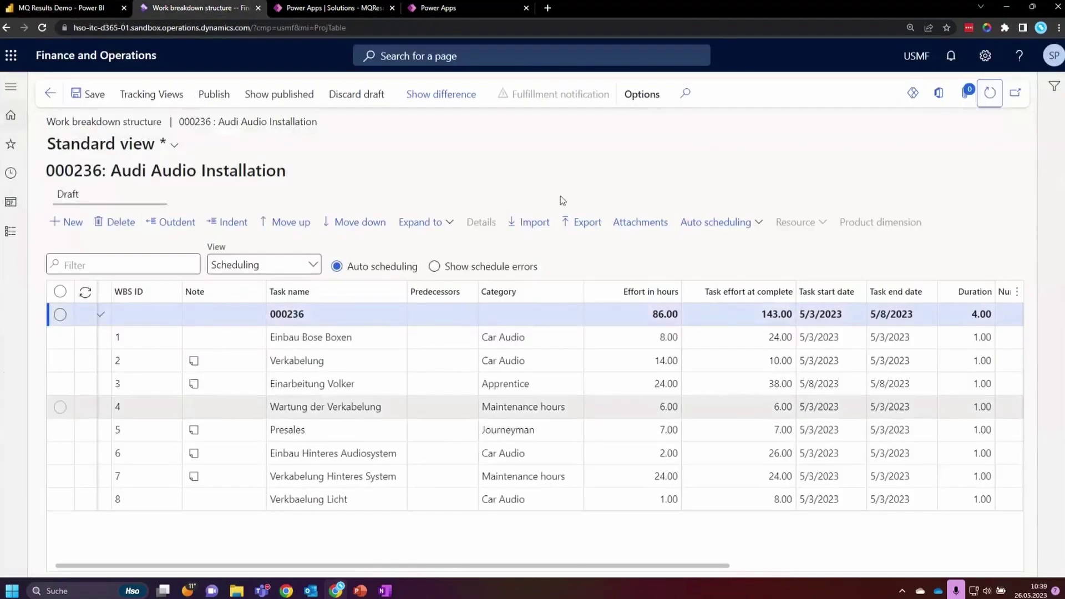
click(320, 8)
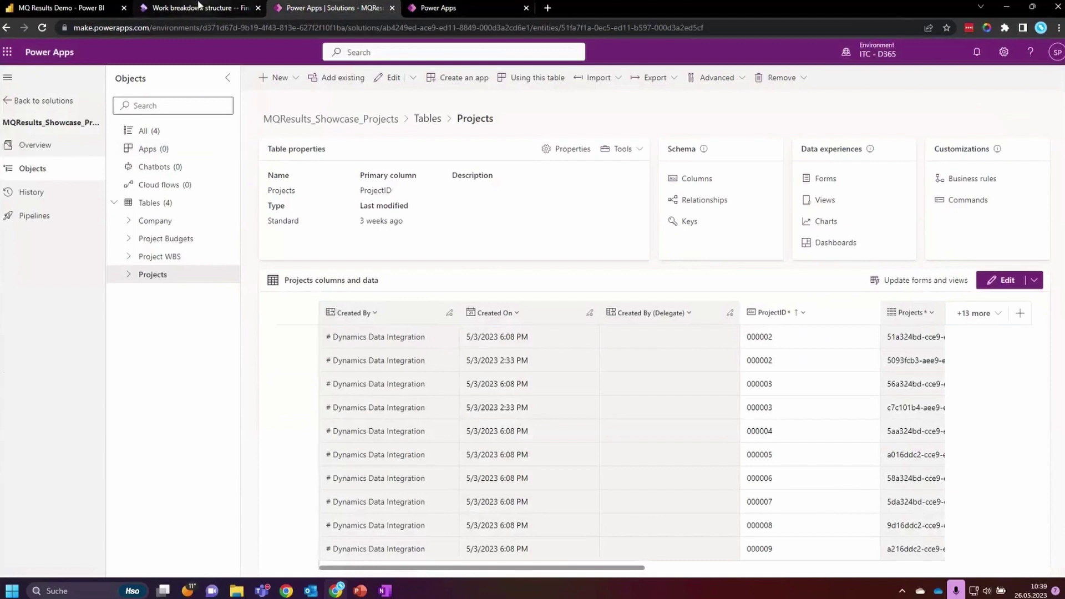
click(198, 7)
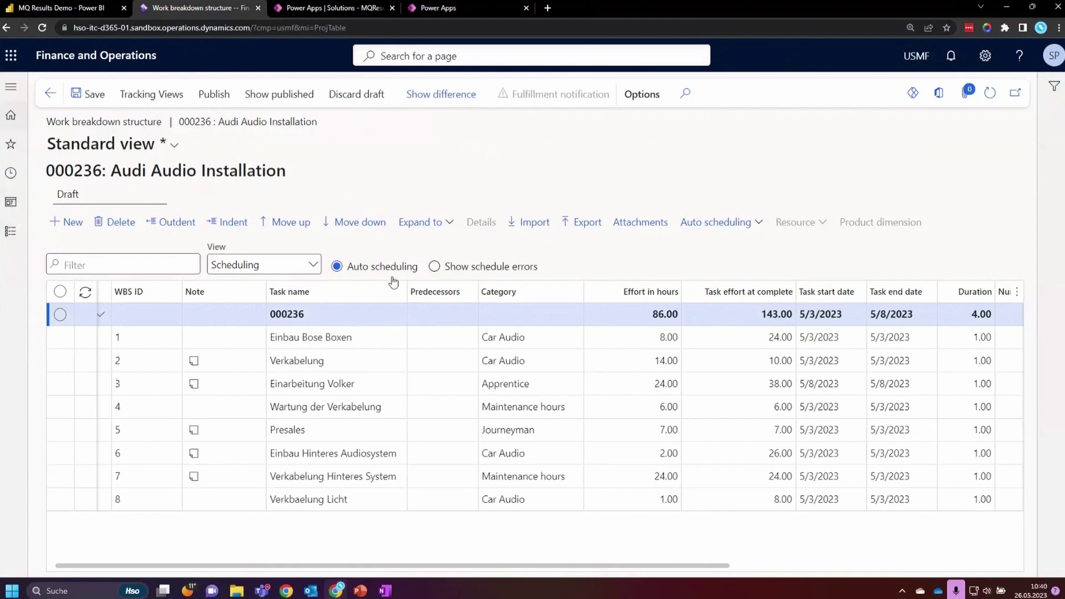
click(324, 363)
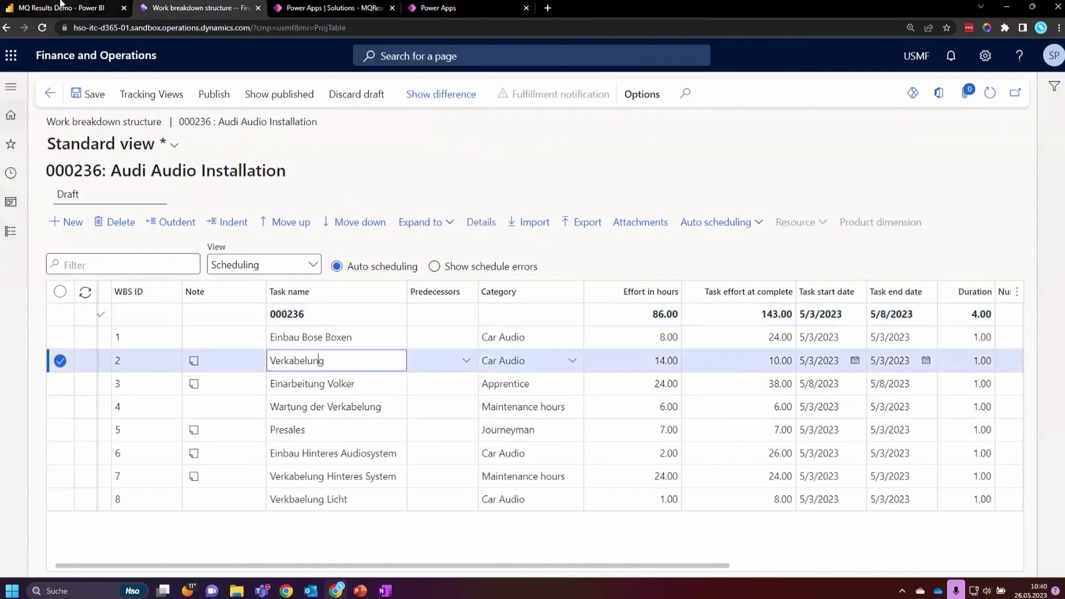
Step: Switch to the Power BI report and show the details of the Apprentice task with WBS ID 3
click(61, 8)
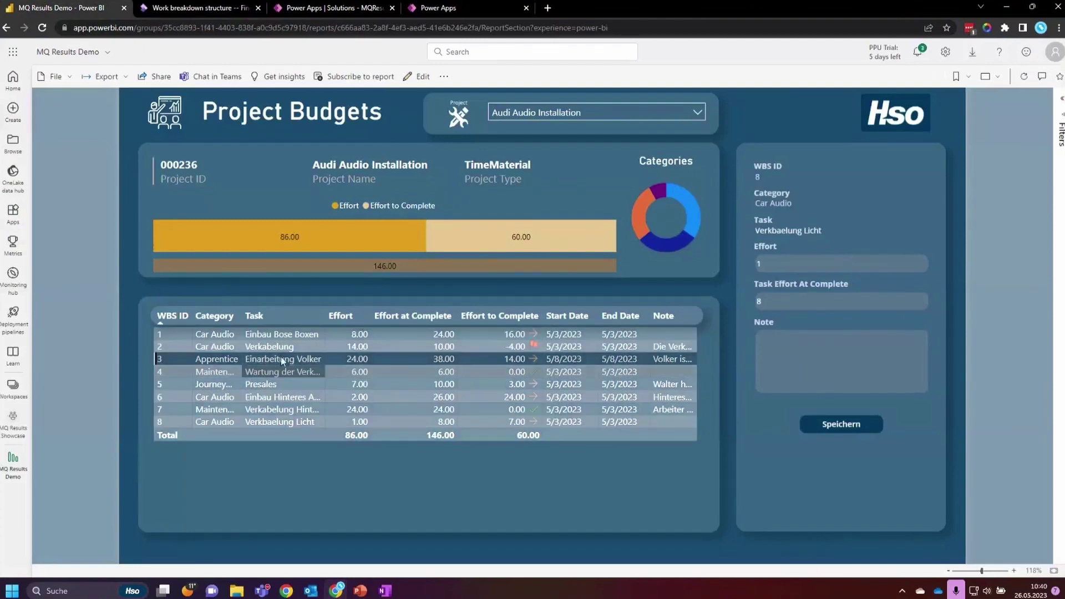
click(277, 360)
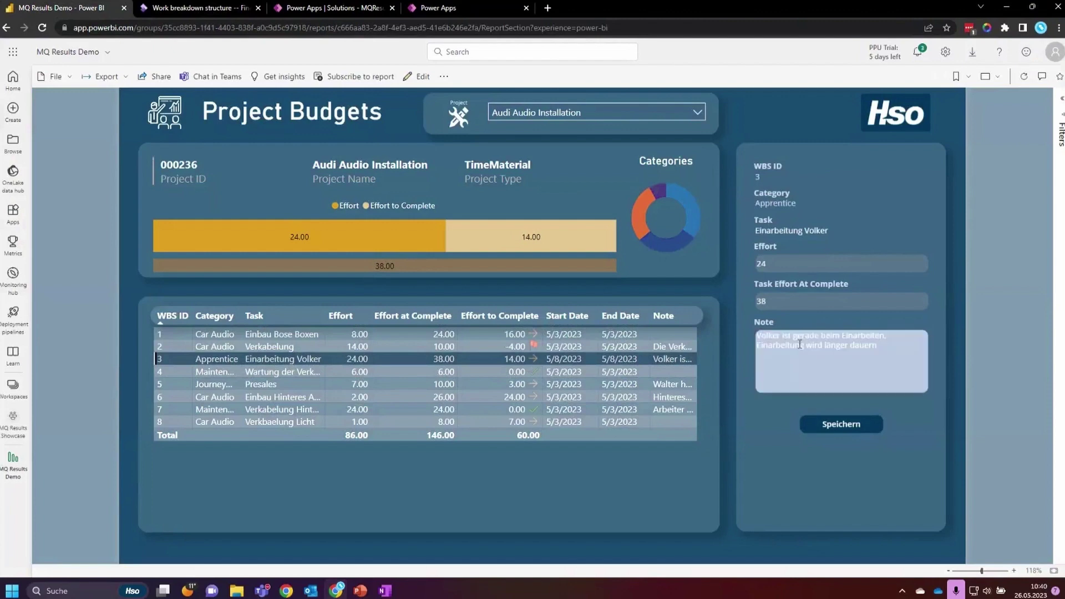
Step: Show the details of the Car Audio tasks with WBS IDs 1 and 2 in the report
click(215, 346)
click(211, 336)
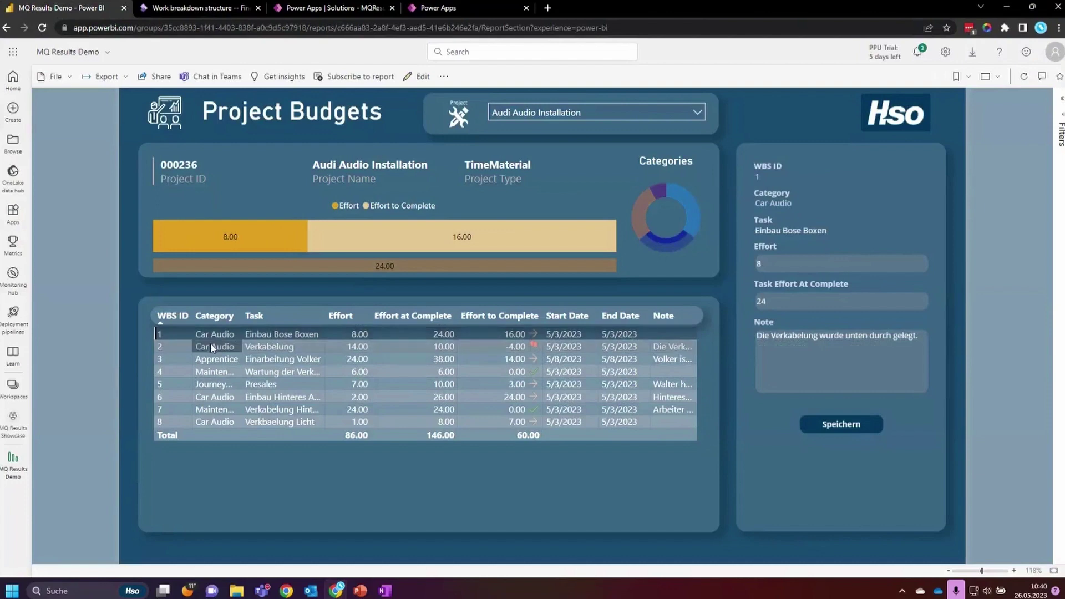
click(211, 343)
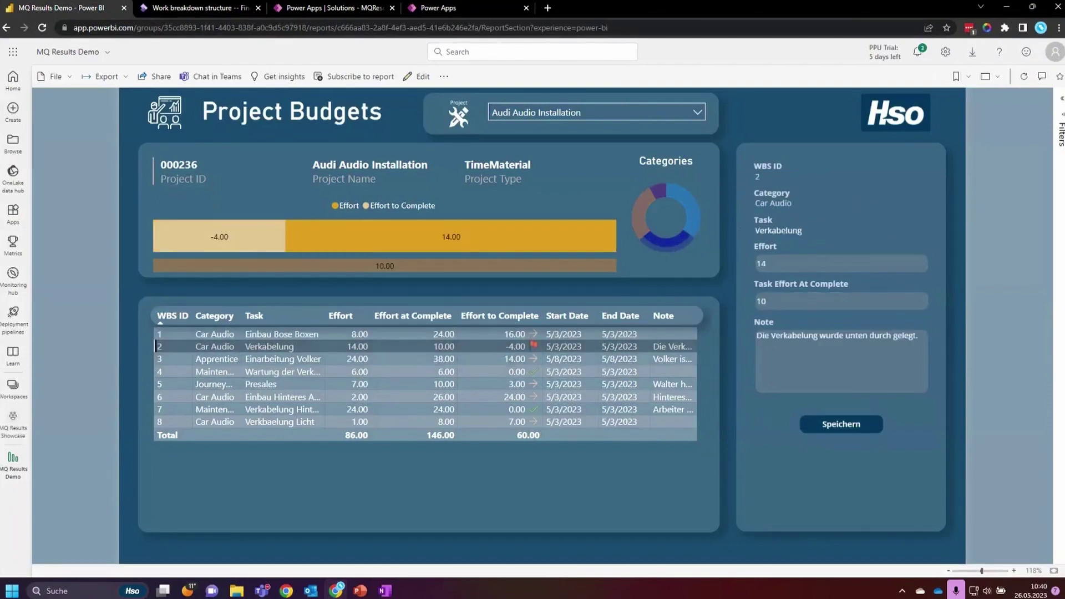
Step: Append ", plus 2 h" to the note of the Apprentice task with WBS ID 3 and save the change
click(255, 359)
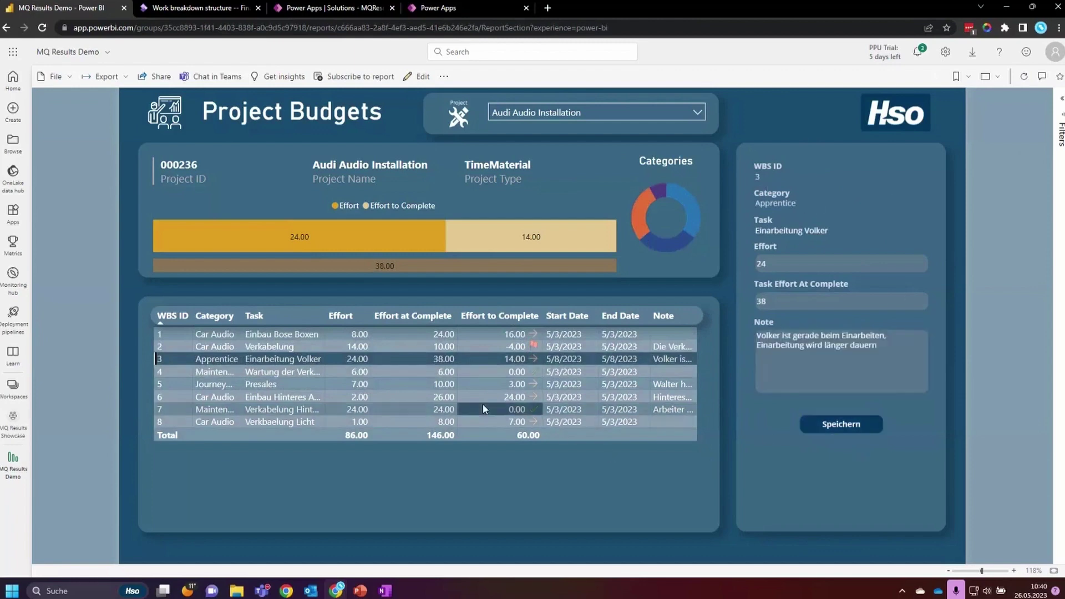
triple_click(882, 351)
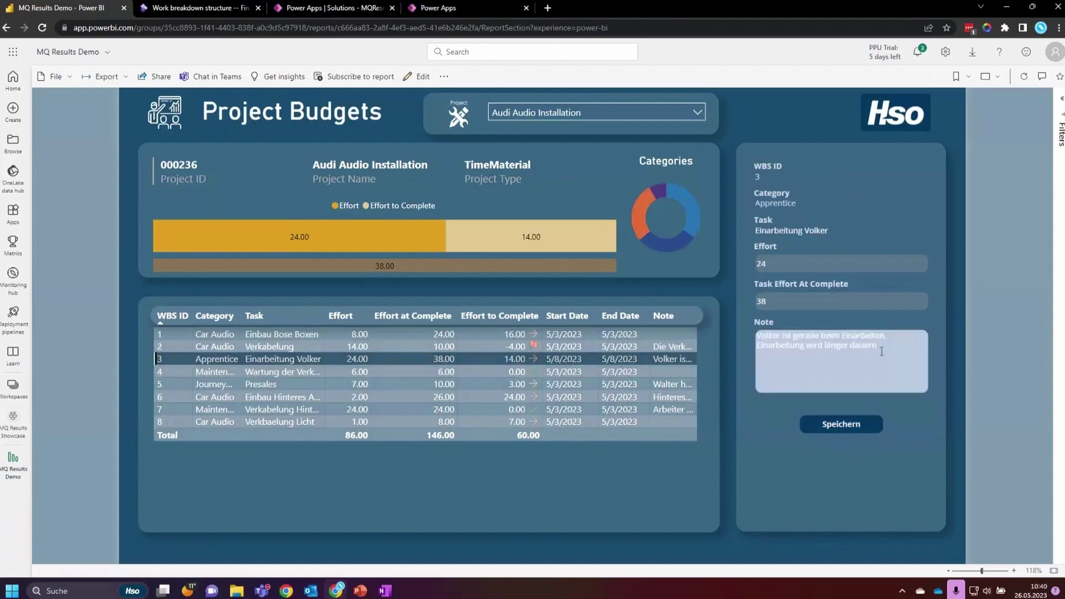
text(.)
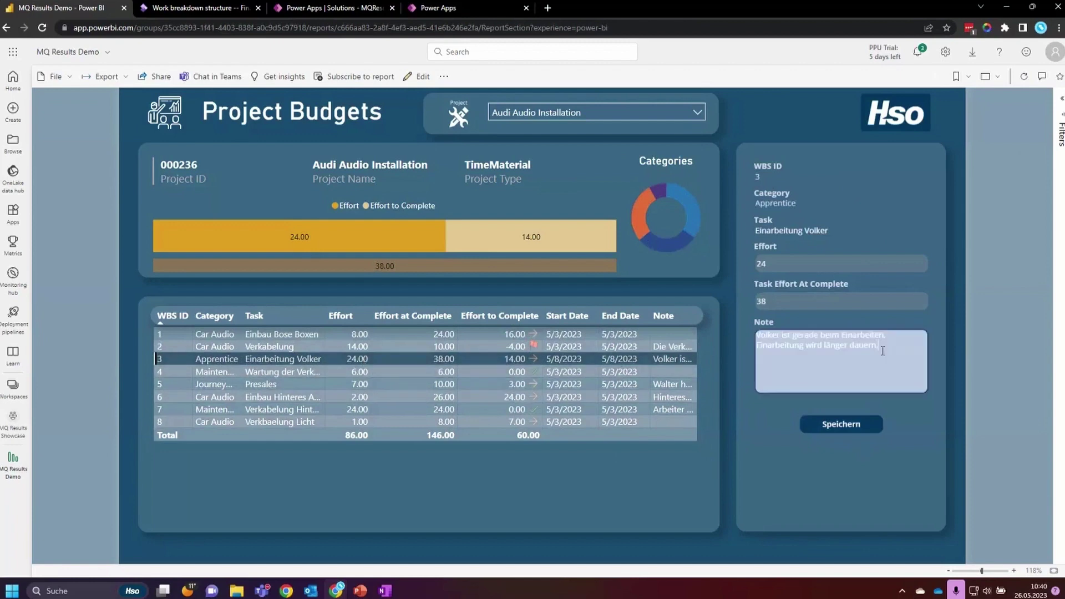
text( Plus 2 h)
click(841, 424)
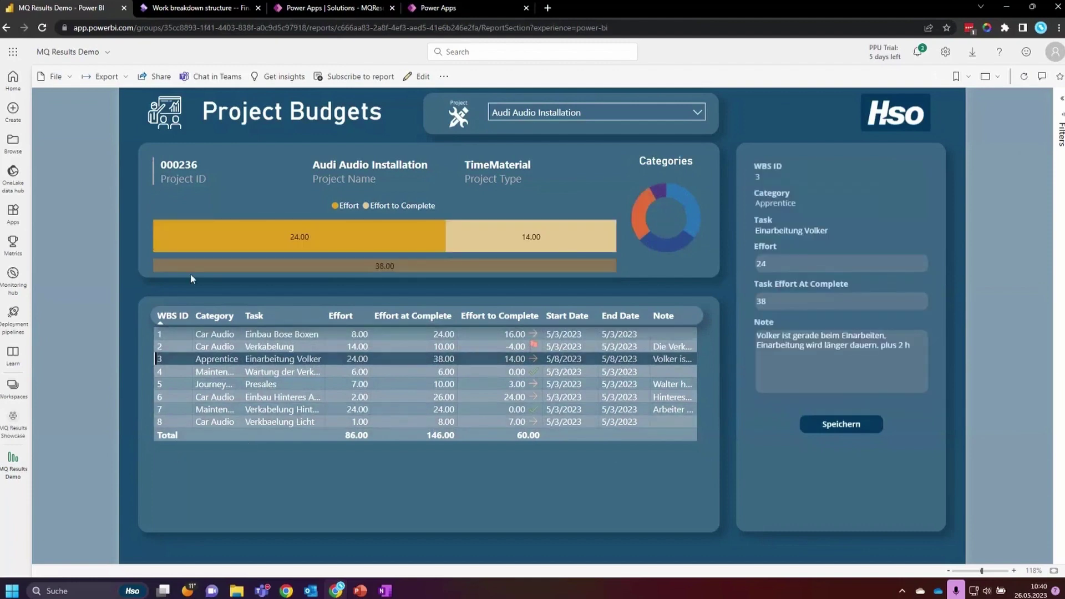
Step: Switch to the Finance and Operations work breakdown structure, refresh it, check task 3's note in its line details and close them without changes
click(186, 8)
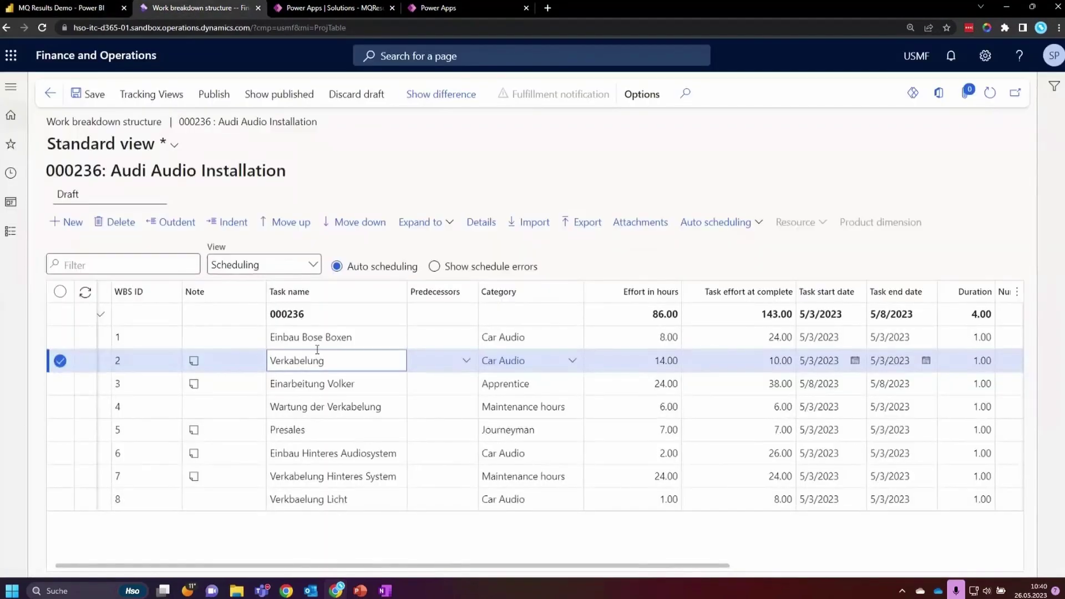
click(334, 384)
click(990, 95)
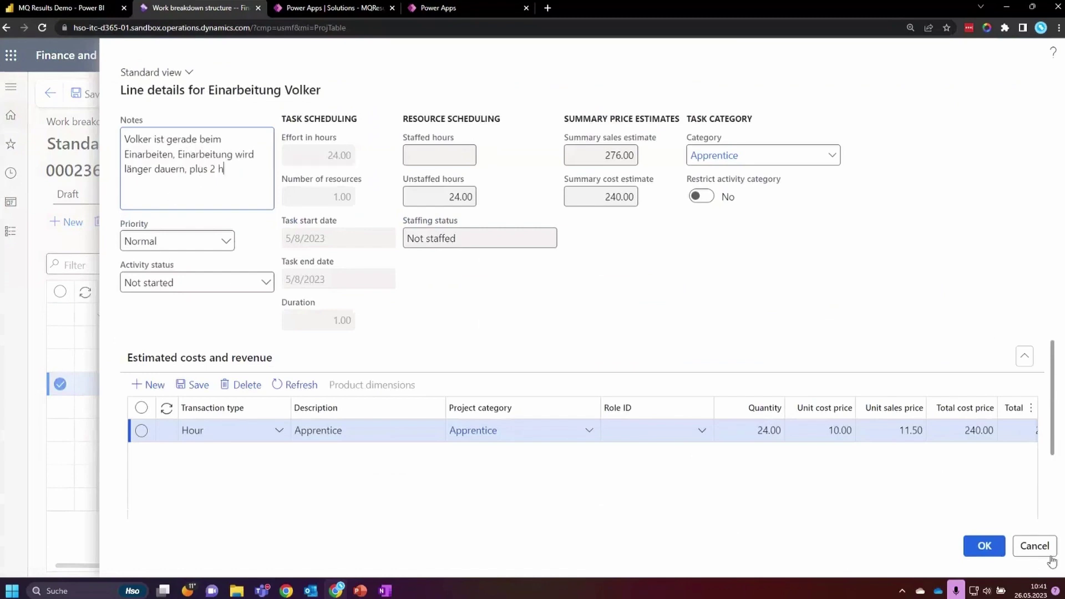
click(1035, 547)
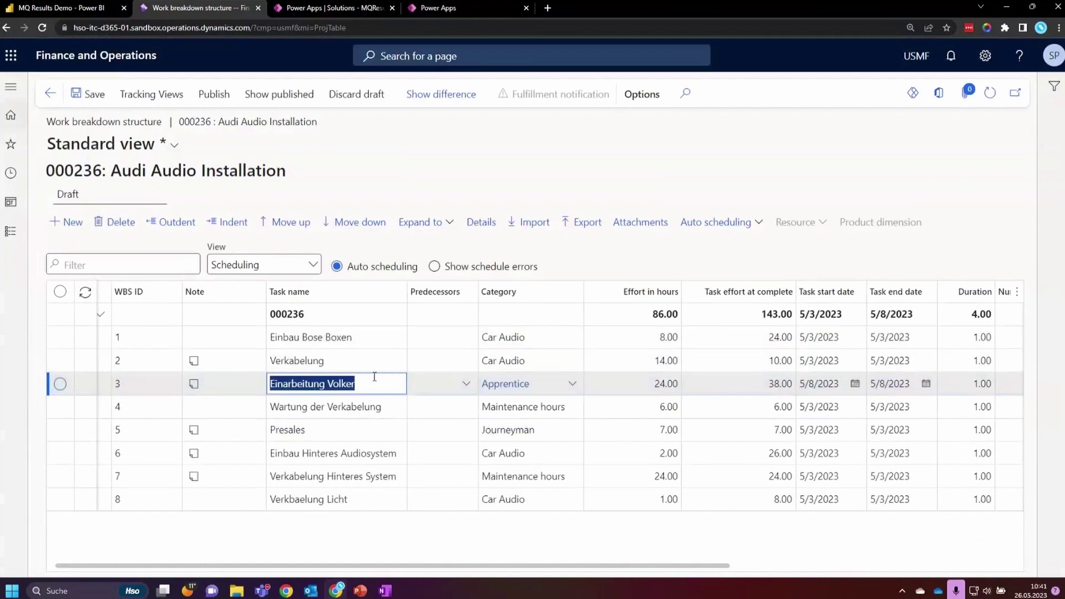
Step: Return to the Power BI report, clear the task selection and switch back to the Finance and Operations work breakdown structure
click(58, 4)
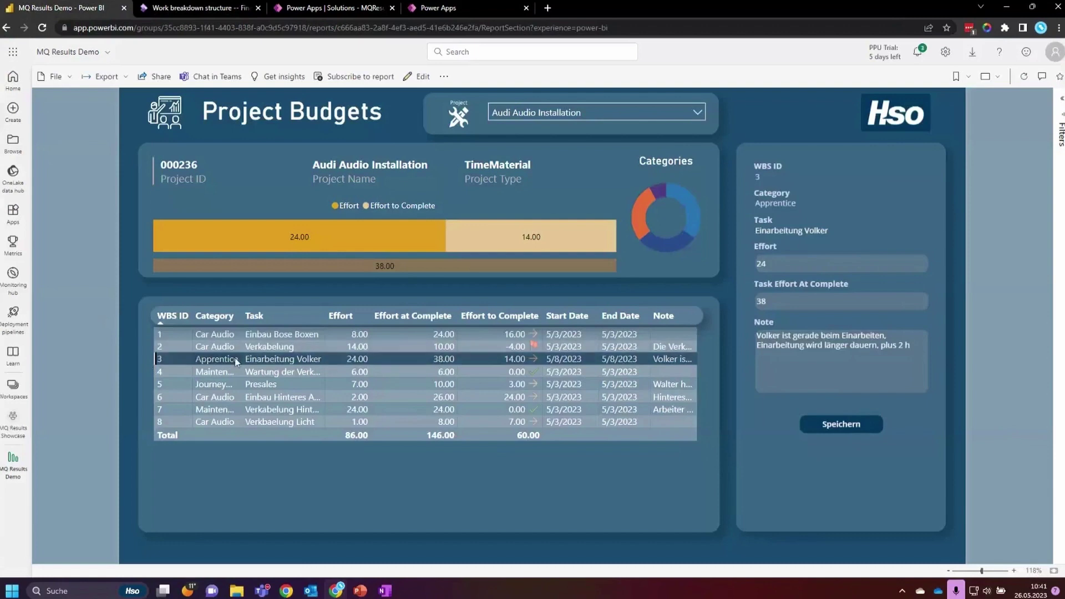
click(279, 531)
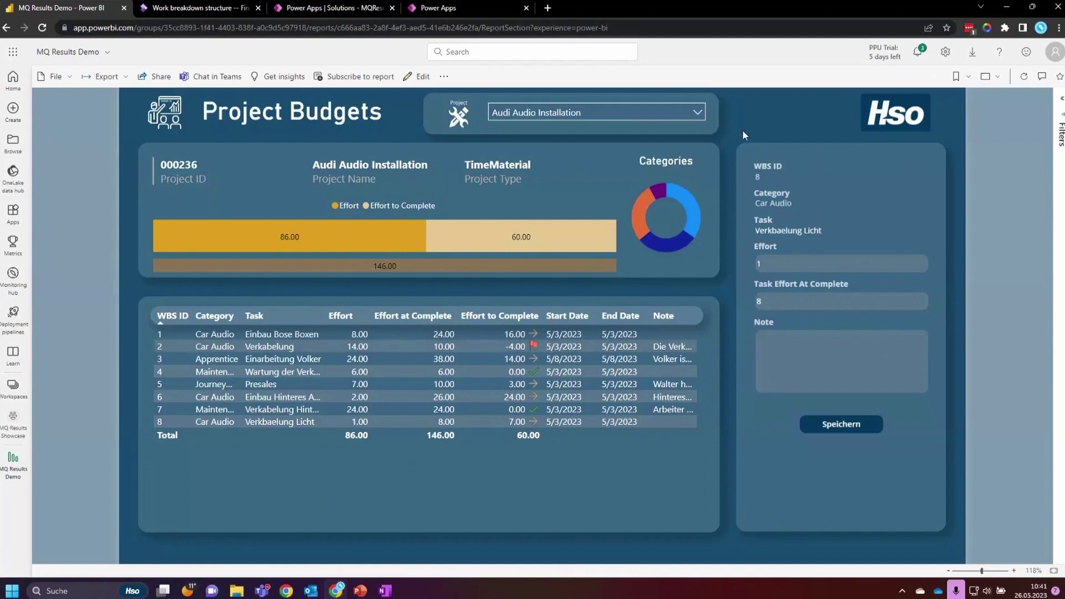
click(197, 8)
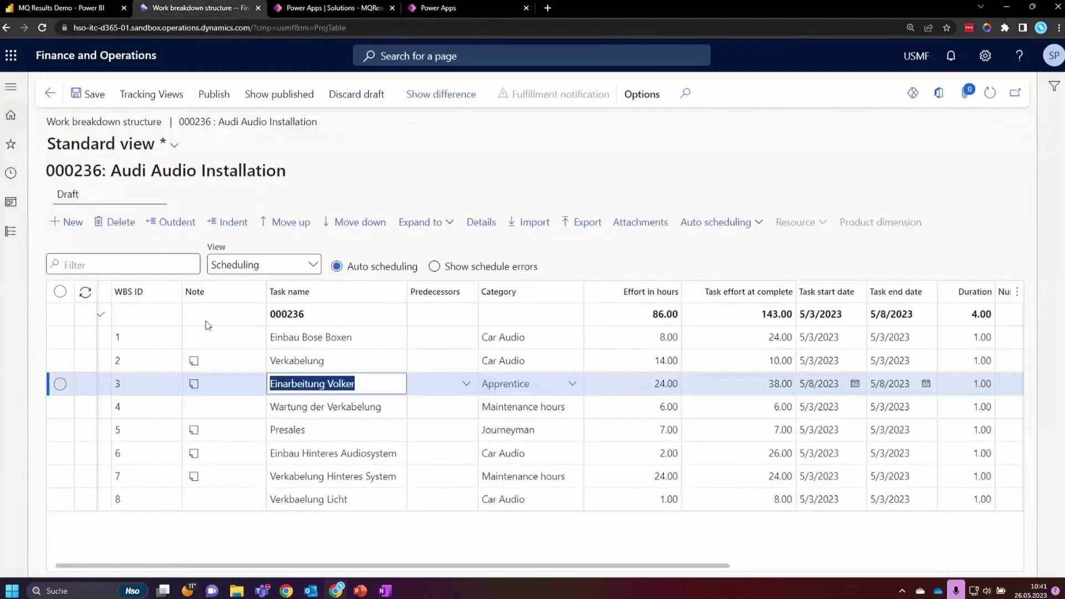